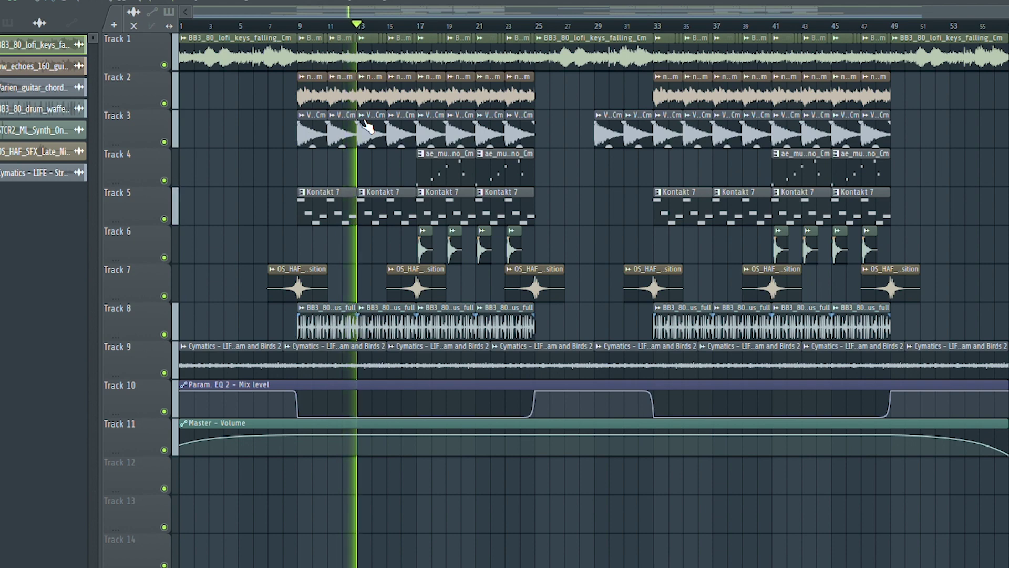
# Step: Stop playback and mute tracks 2 through 8, keeping the lofi keys on Track 1 active
pyautogui.press('space')
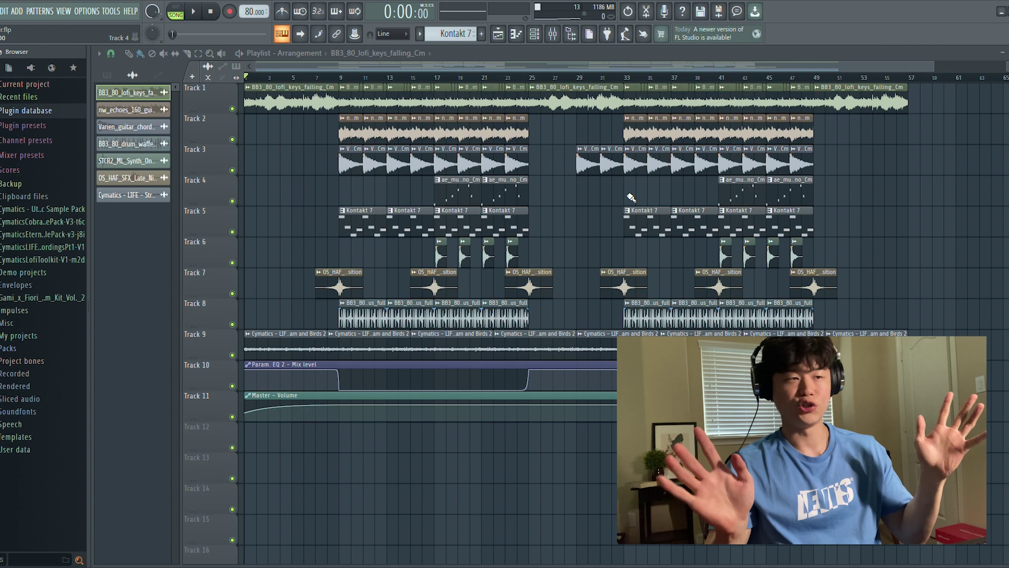
pyautogui.click(232, 140)
pyautogui.click(232, 170)
pyautogui.click(232, 201)
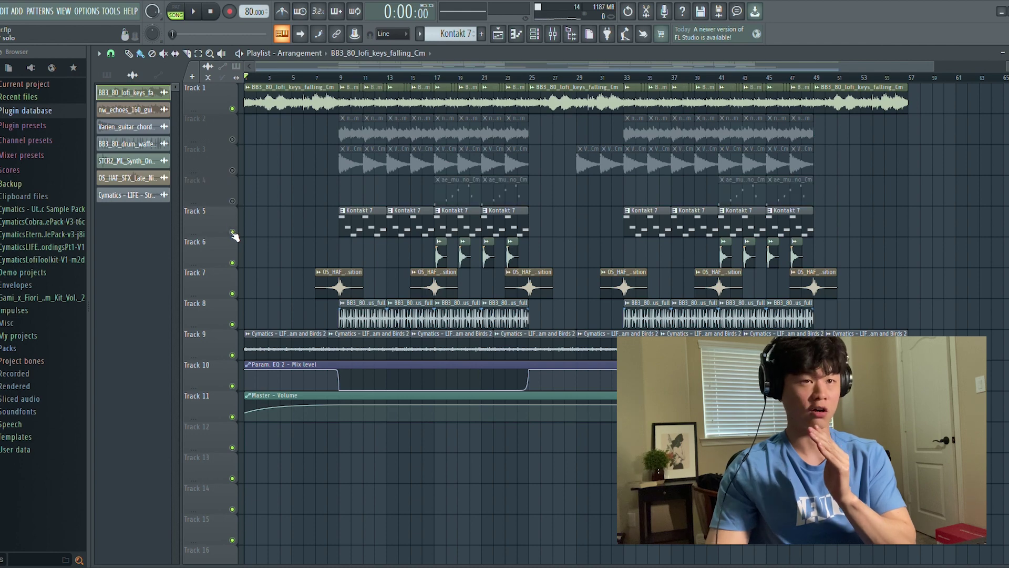
pyautogui.click(232, 232)
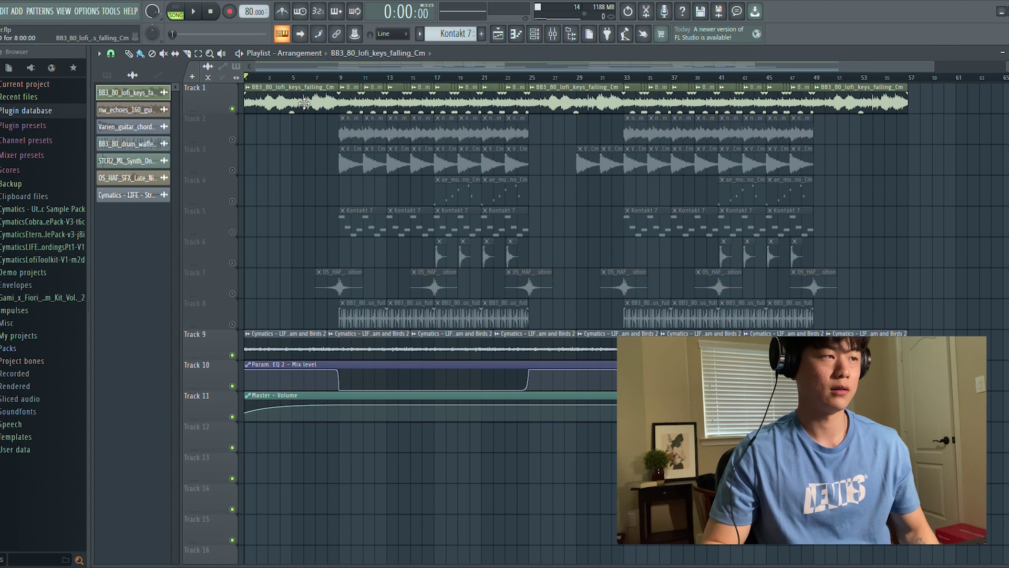
# Step: Inspect the BB3_80_lofi_keys_falling_Cm clip's sample settings and play the intro from bar 1
pyautogui.doubleClick(138, 94)
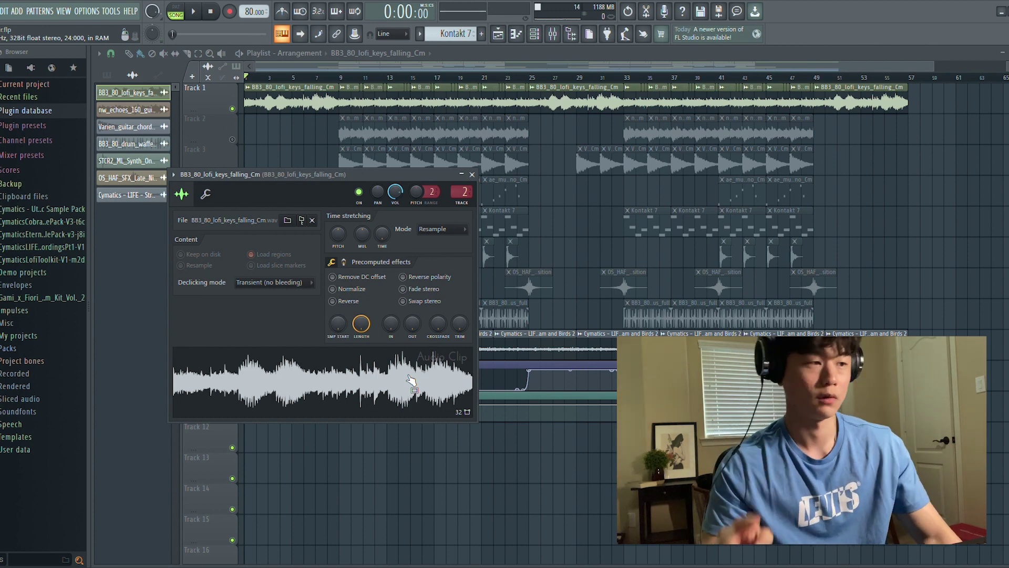
pyautogui.press('Escape')
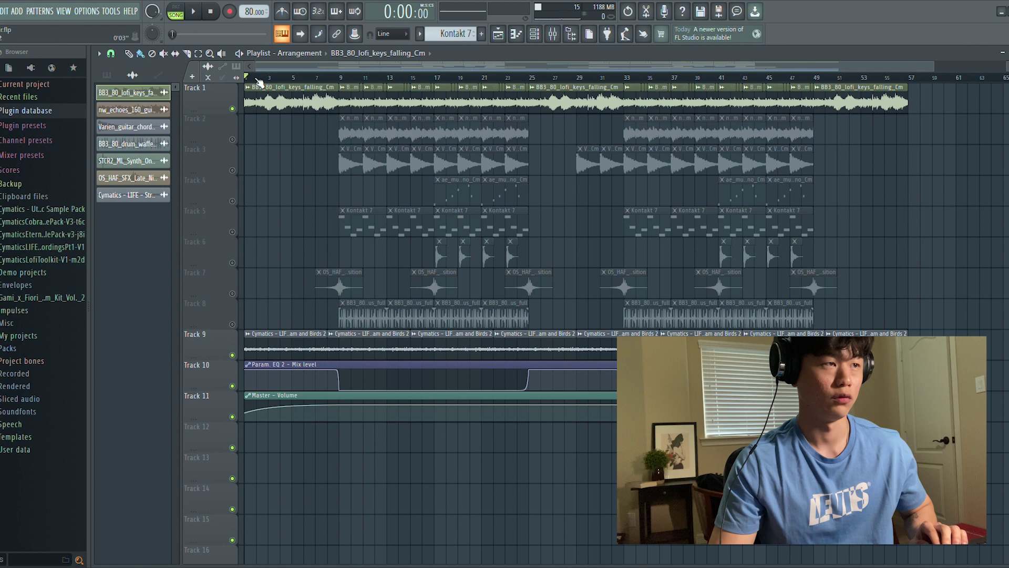
pyautogui.press('space')
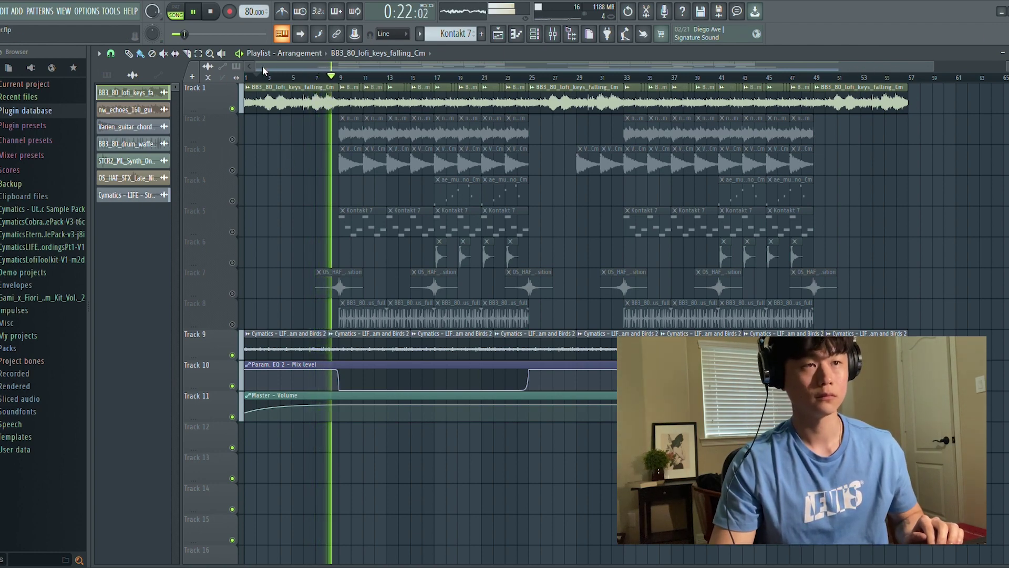
pyautogui.scroll(5, 262, 65)
pyautogui.press('space')
pyautogui.scroll(-3, 430, 64)
pyautogui.scroll(3, 277, 67)
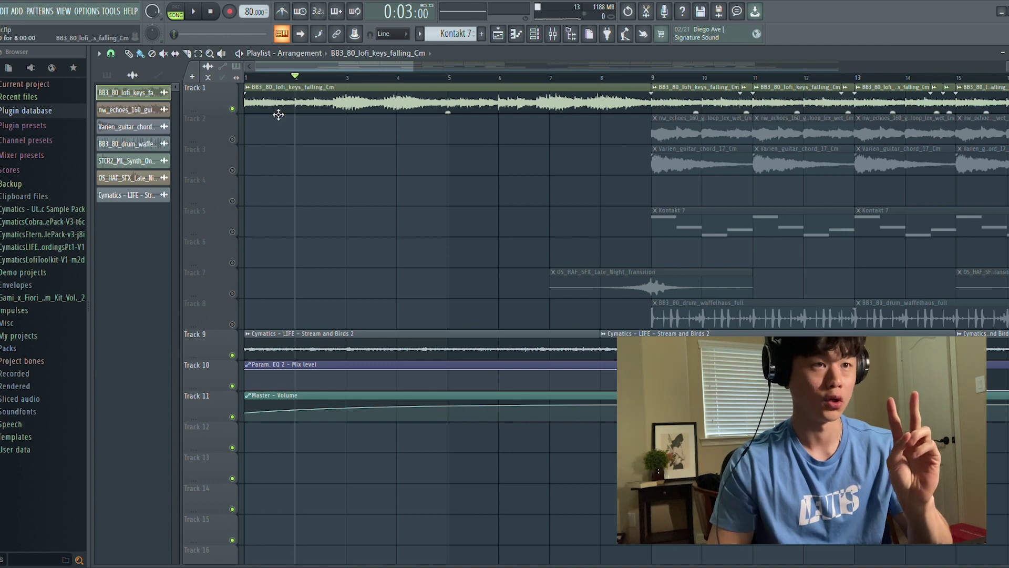
# Step: Unmute Track 2 and play the keys together with the guitar loop from bar 9
pyautogui.click(232, 140)
pyautogui.moveTo(419, 69); pyautogui.dragTo(636, 68)
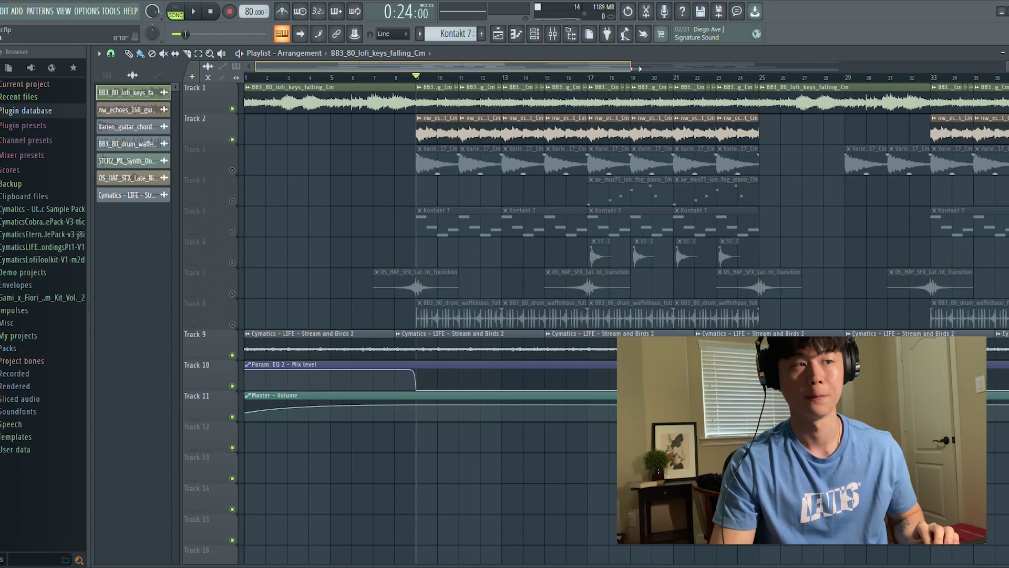
pyautogui.press('space')
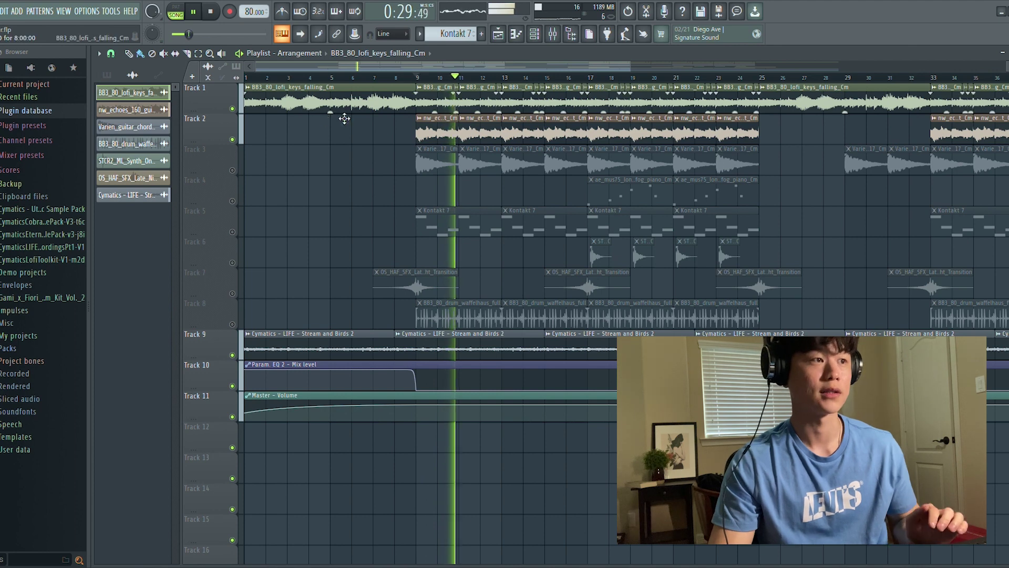
pyautogui.press('space')
# Step: Mute Track 1 and preview the nw_echoes_160_guitar_loop_lex_wet_Cm sample from its clip settings
pyautogui.click(231, 108)
pyautogui.doubleClick(445, 142)
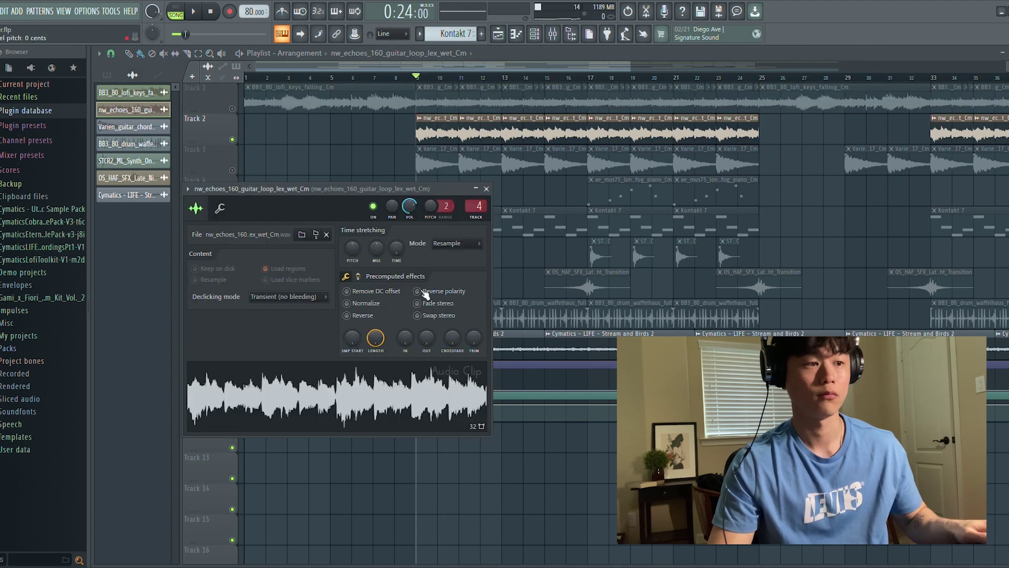
pyautogui.click(409, 376)
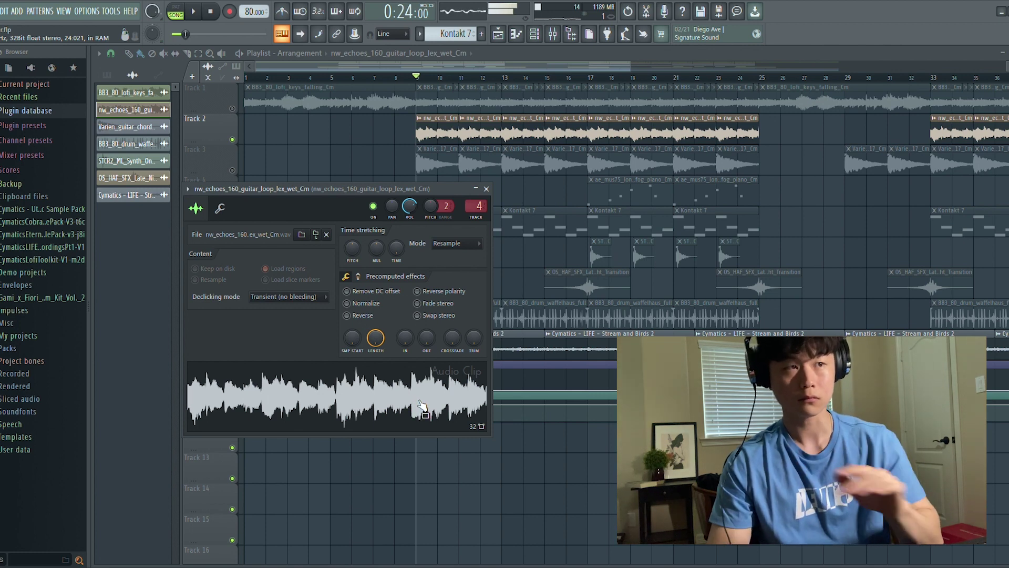
pyautogui.press('Escape')
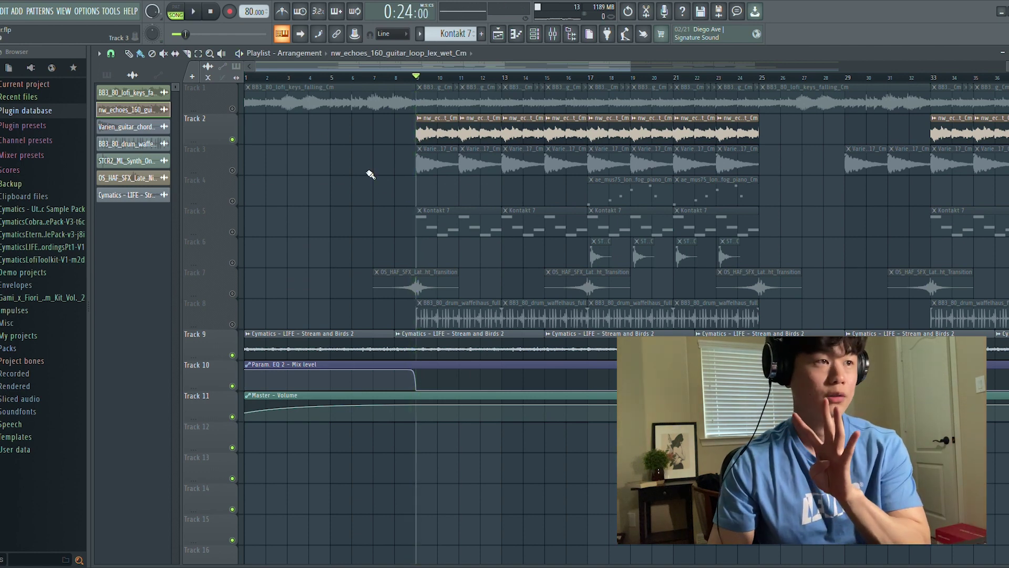
# Step: Unmute Track 1 and compare the keys alone with the keys plus the Track 2 guitar loop, playing from bar 9
pyautogui.click(231, 109)
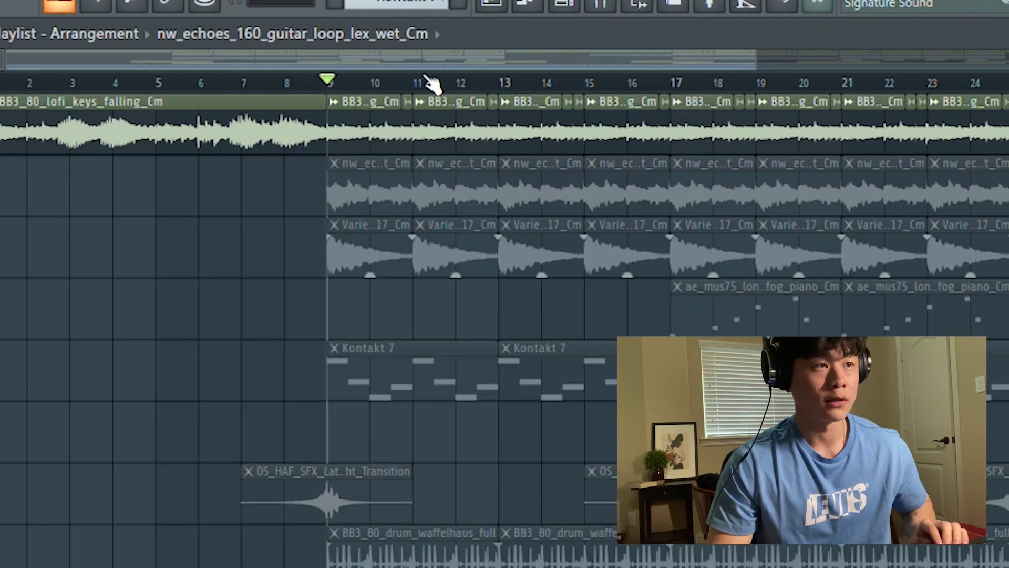
pyautogui.press('space')
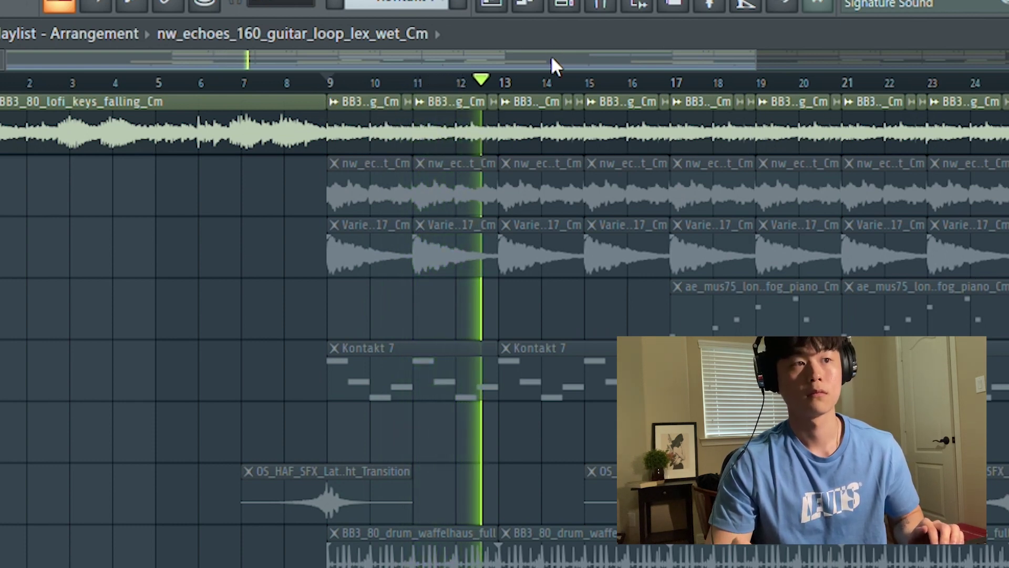
pyautogui.press('space')
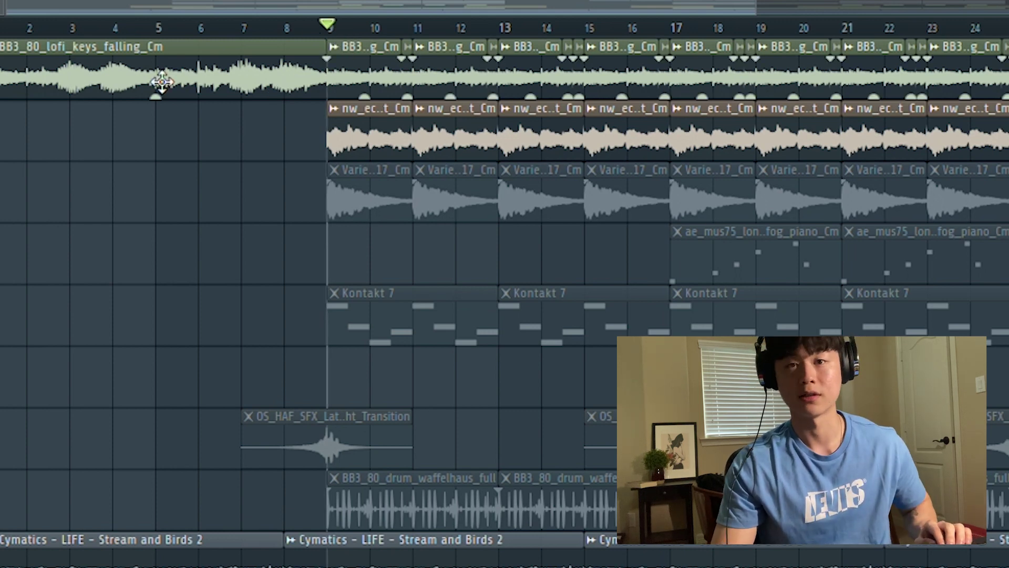
pyautogui.press('space')
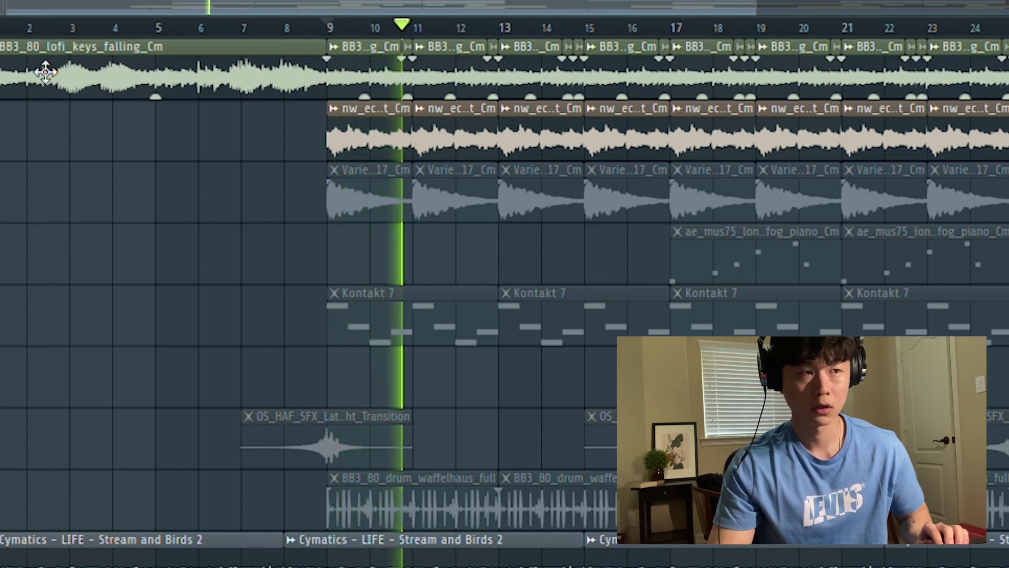
pyautogui.press('space')
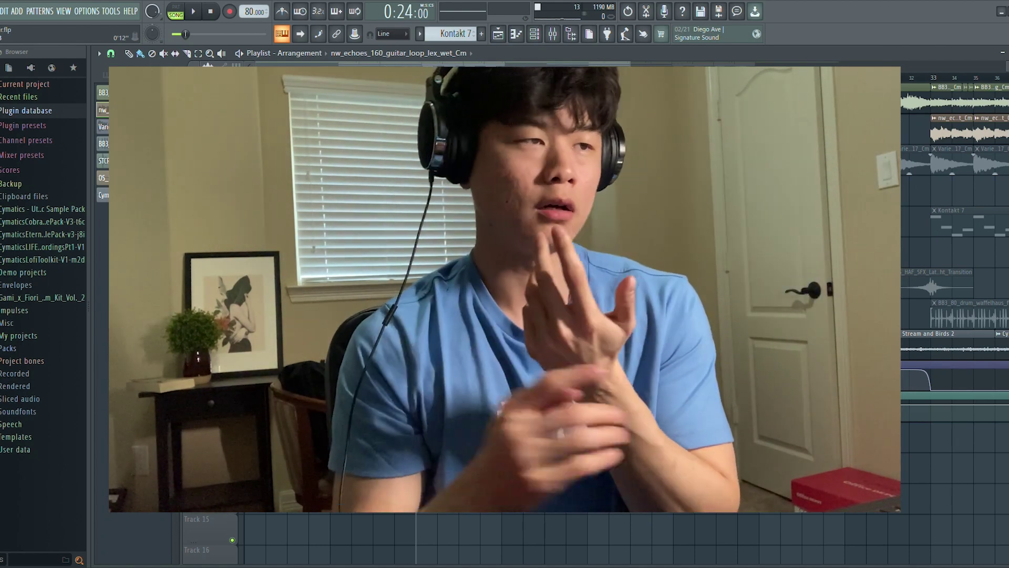
# Step: Unmute Track 3 and inspect the Varien_guitar_chord_17_Cm clip's sample settings
pyautogui.click(232, 171)
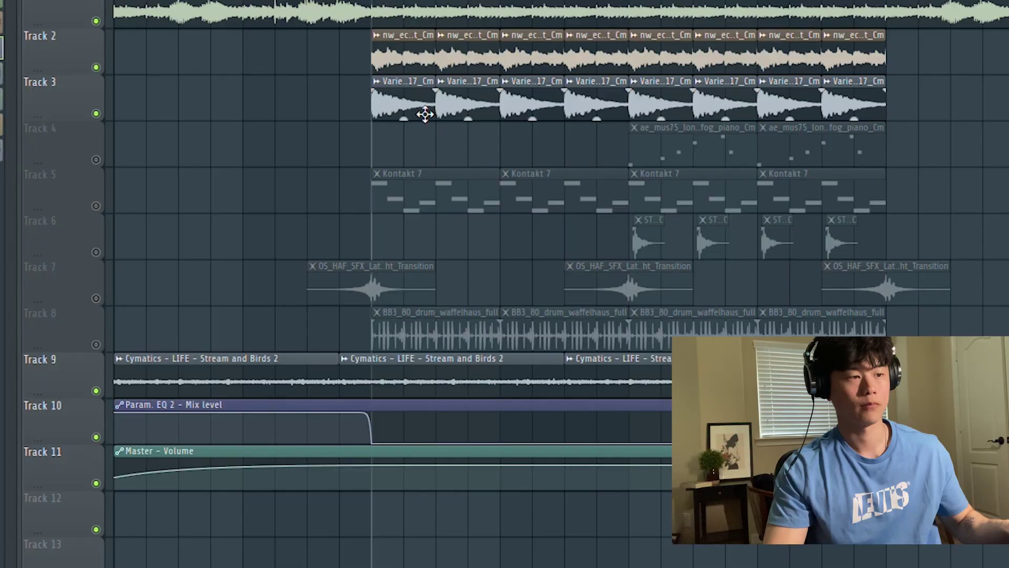
pyautogui.doubleClick(451, 170)
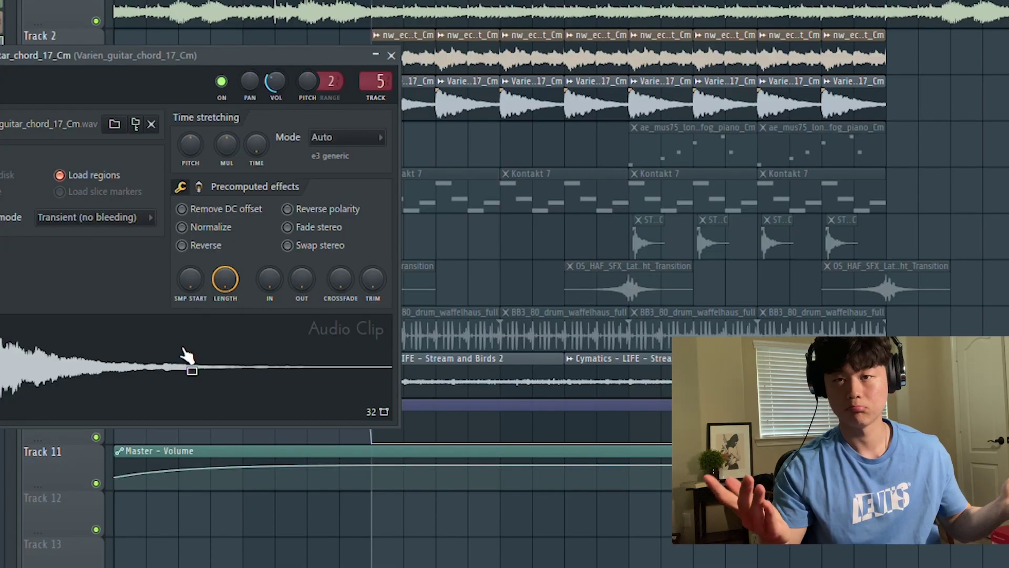
pyautogui.press('Escape')
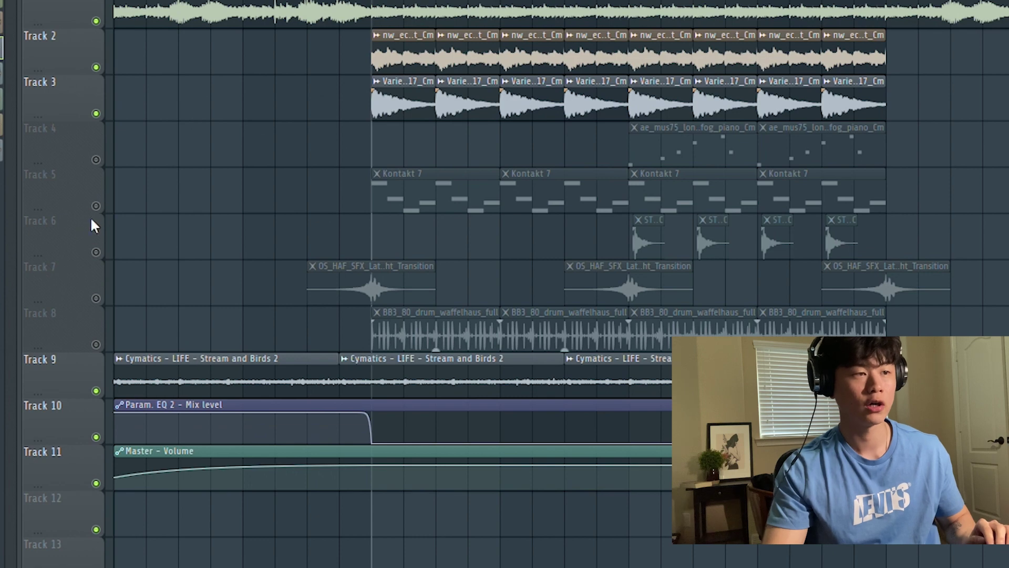
# Step: Unmute Track 5 and review the notes of its Kontakt 7 pattern in the piano roll
pyautogui.click(95, 206)
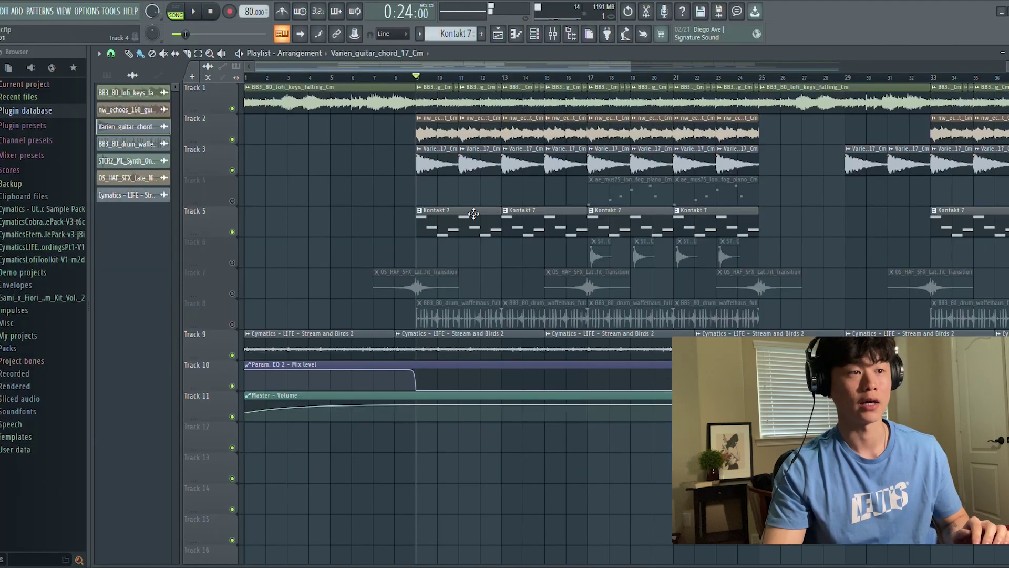
pyautogui.click(438, 200)
pyautogui.click(515, 40)
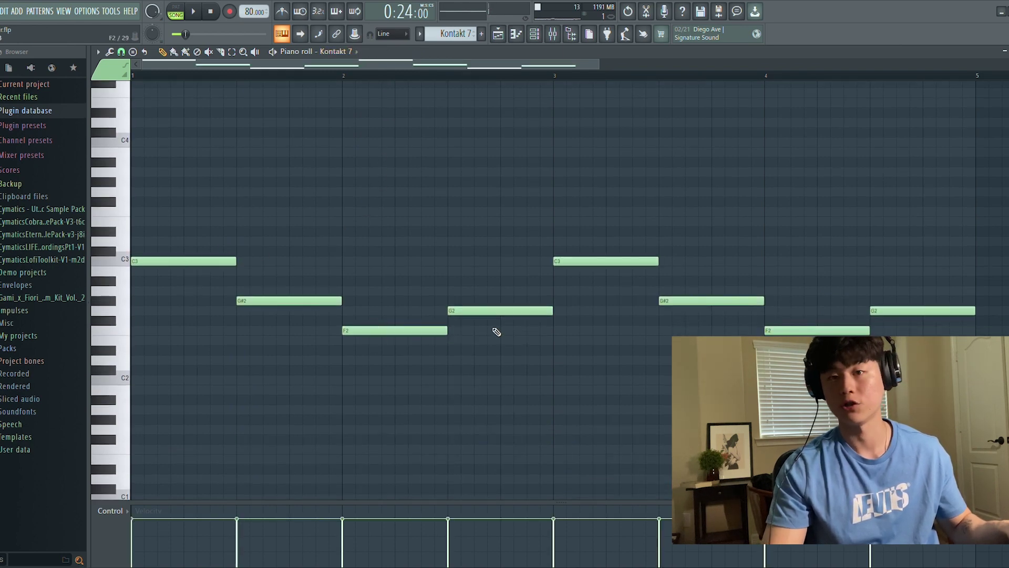
pyautogui.press('F5')
# Step: Play the arrangement from bar 9 with the keys, both guitar tracks and the Kontakt 7 pattern
pyautogui.press('space')
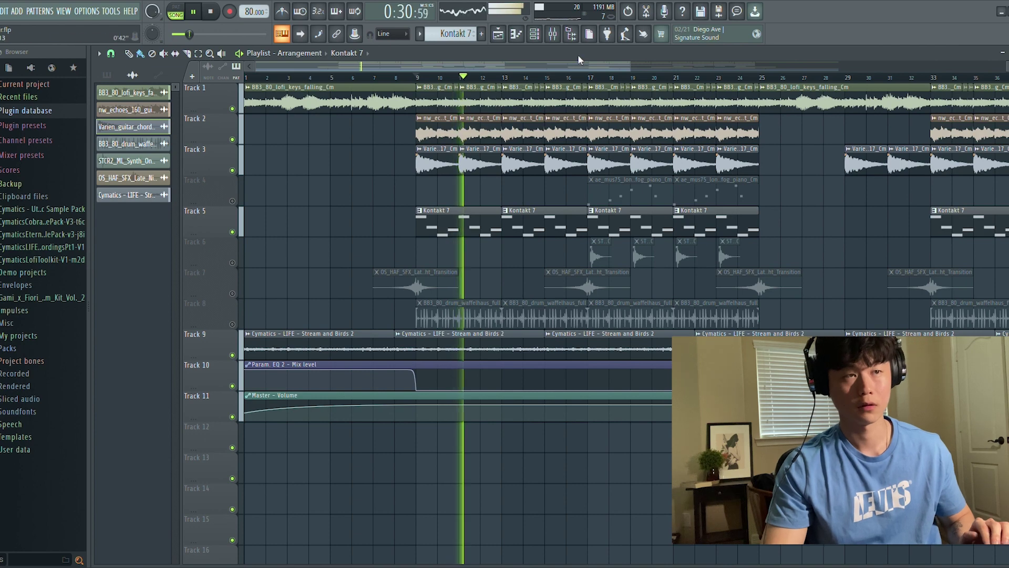
pyautogui.press('space')
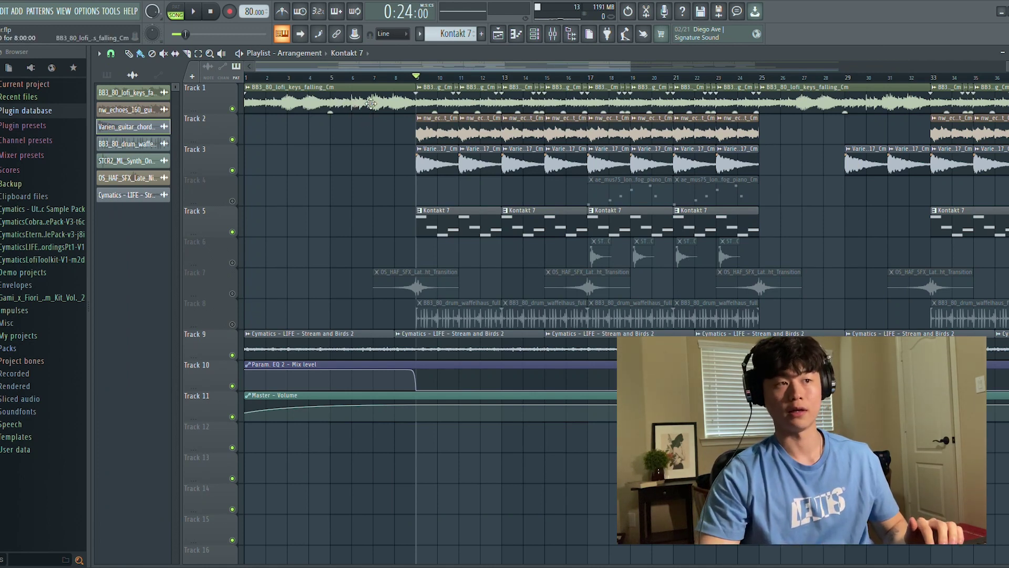
# Step: Clone the Kontakt 7 pattern and place the copy at bar 1 on Track 5
pyautogui.moveTo(557, 62); pyautogui.dragTo(721, 66)
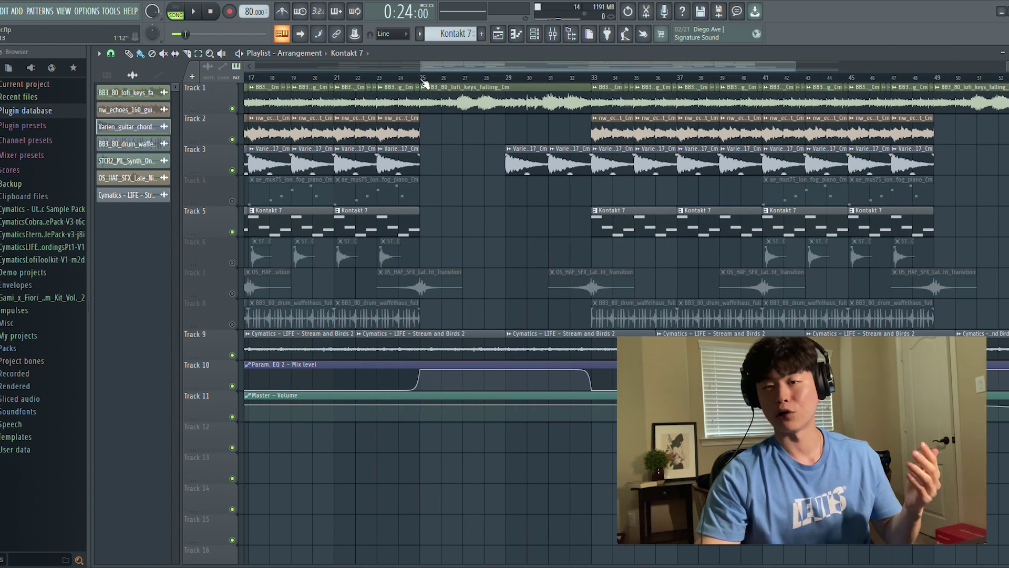
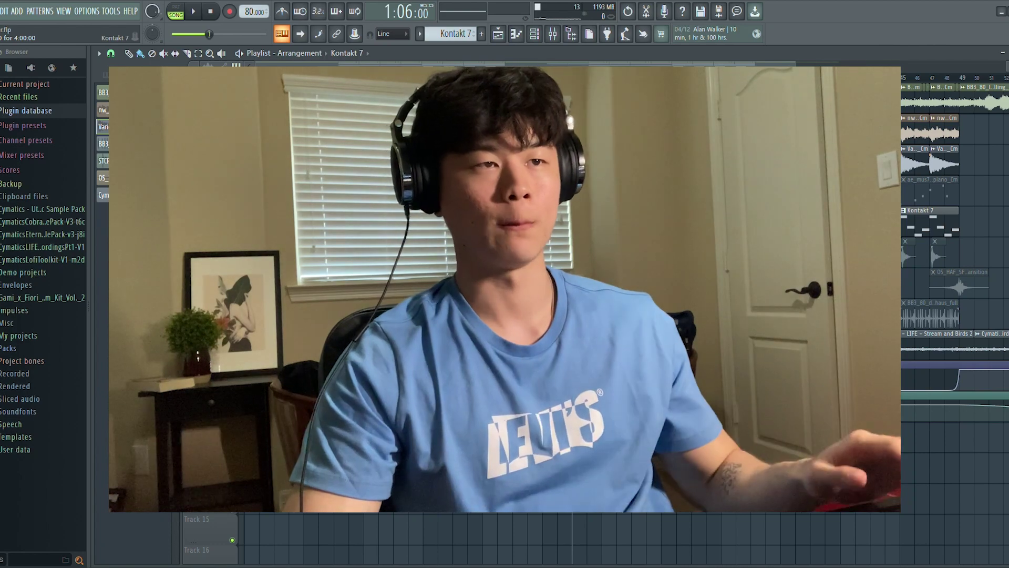
pyautogui.click(128, 75)
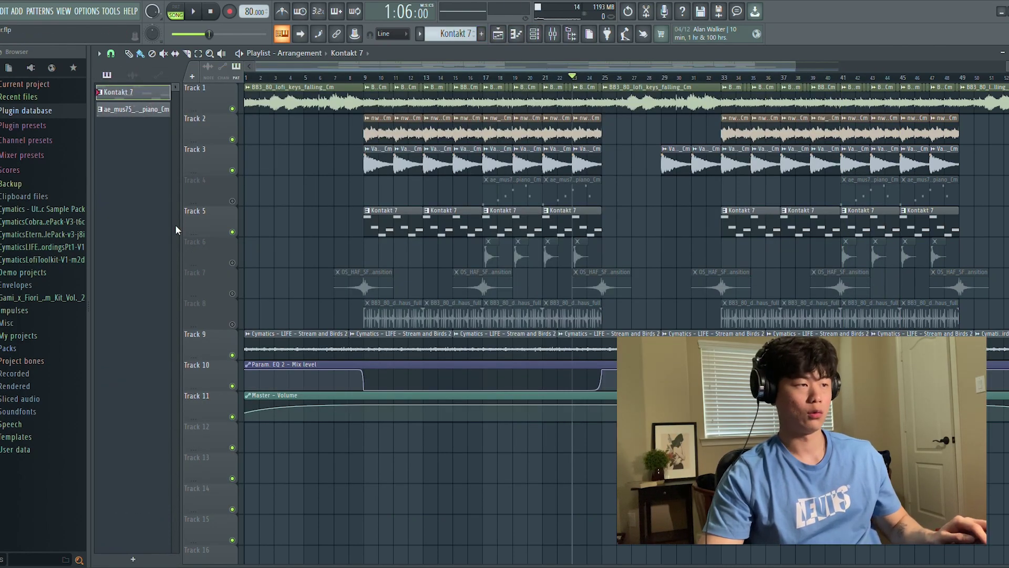
pyautogui.hotkey('ctrl', 'shift', 'c')
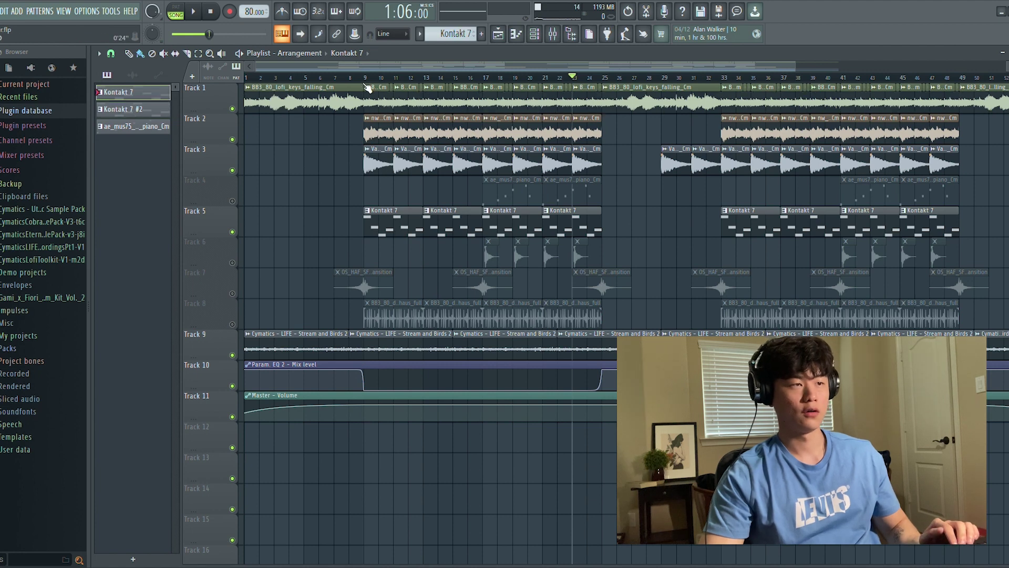
pyautogui.click(367, 78)
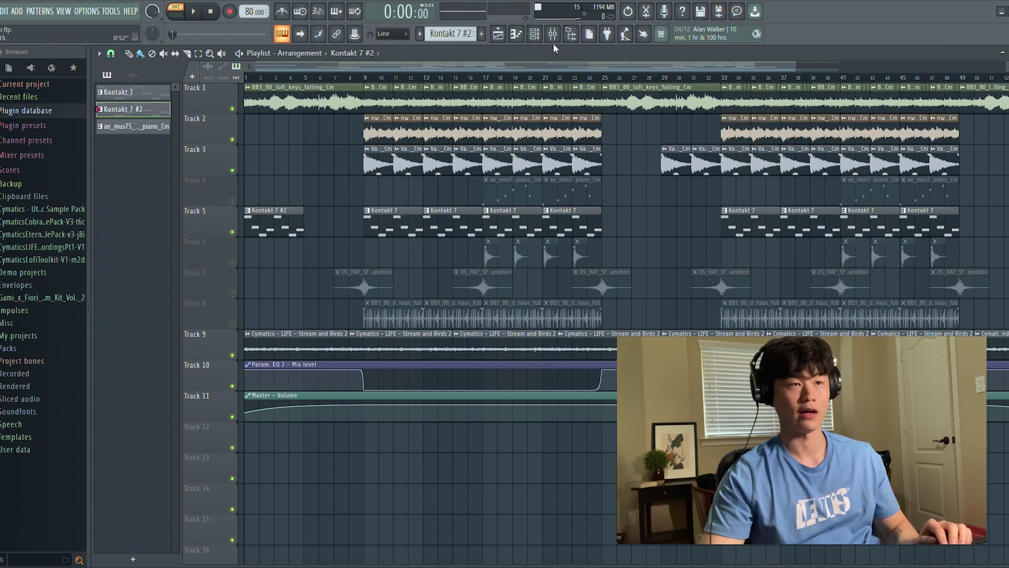
# Step: Rework the copied pattern into one-bar notes alternating between C3 and F2, and play it from bar 1
pyautogui.click(522, 34)
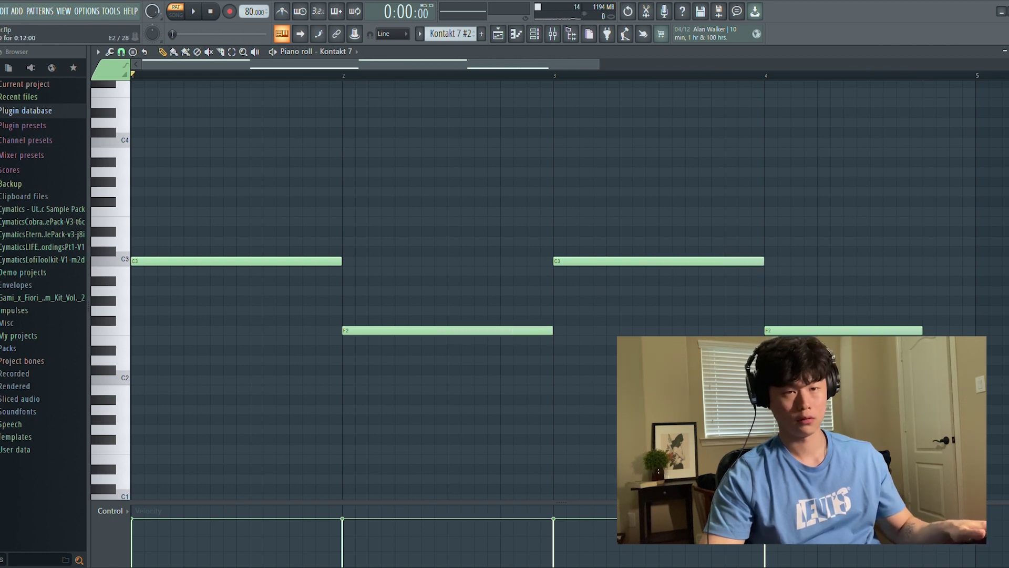
pyautogui.press('F5')
pyautogui.click(175, 15)
pyautogui.press('space')
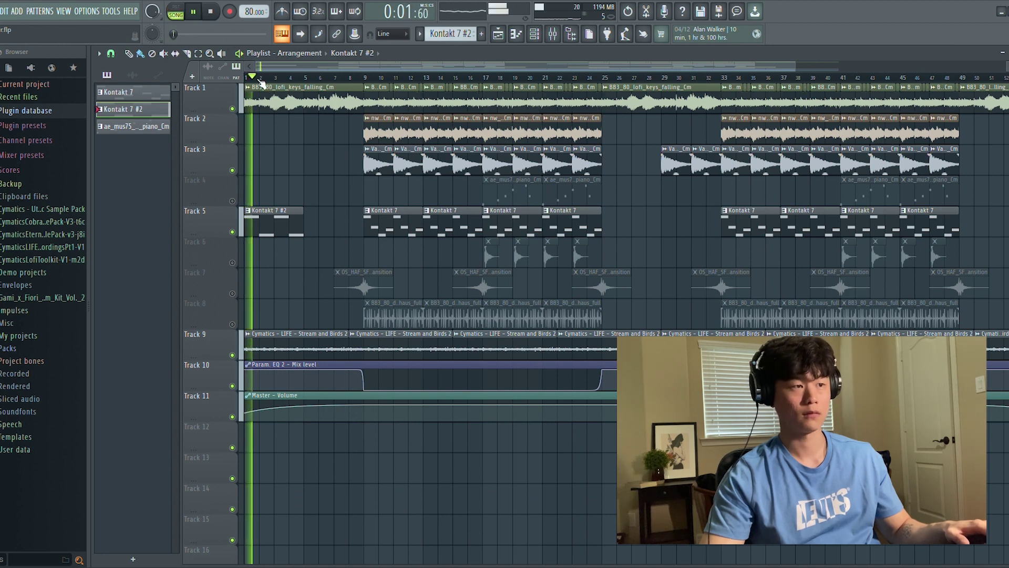
pyautogui.press('space')
# Step: Move the copied pattern's second note to C3 and its third note to G#2, playing the song while adjusting them
pyautogui.click(384, 210)
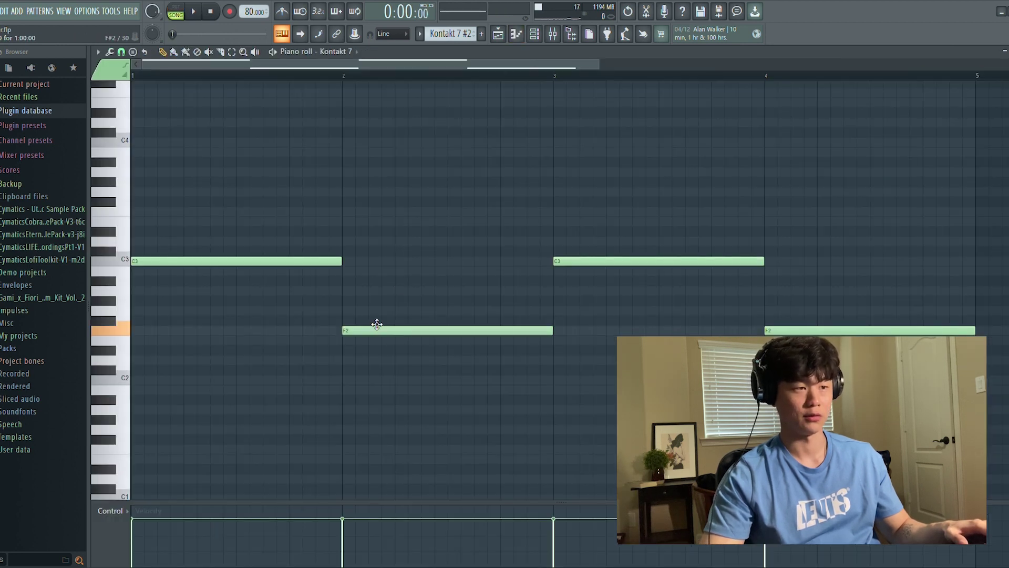
pyautogui.moveTo(377, 325); pyautogui.dragTo(388, 262)
pyautogui.moveTo(601, 264); pyautogui.dragTo(595, 343)
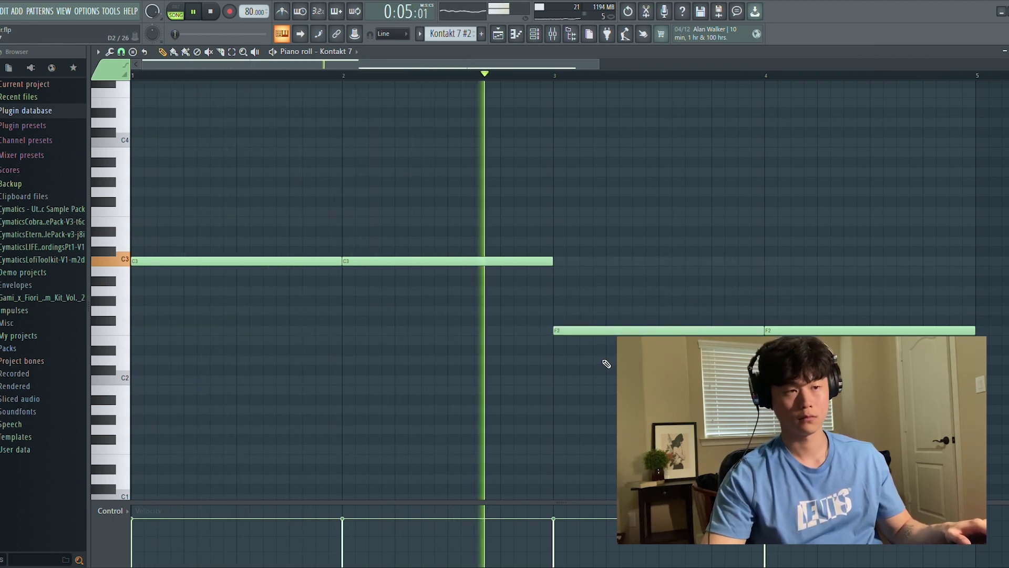
pyautogui.press('space')
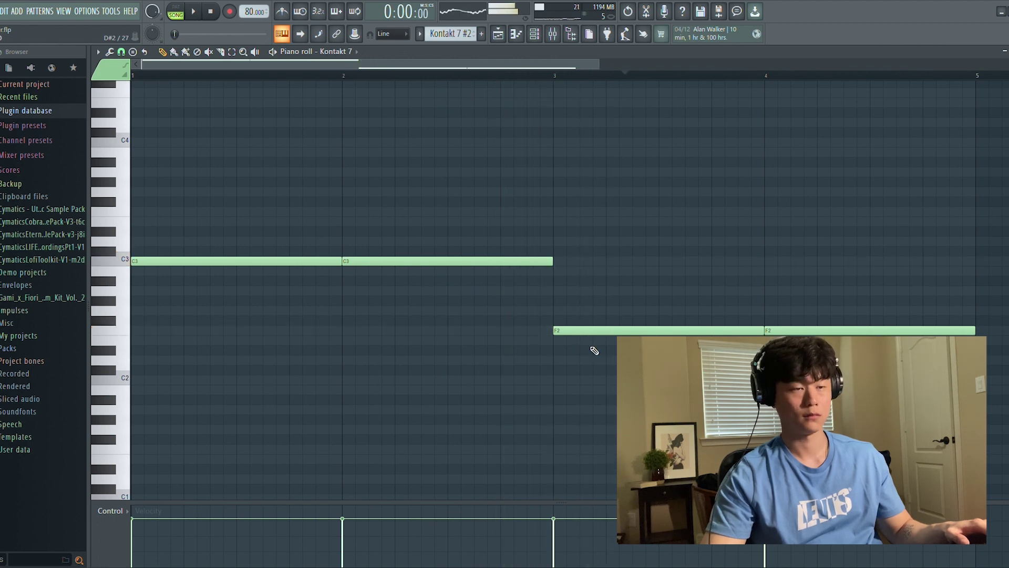
pyautogui.moveTo(591, 337); pyautogui.dragTo(590, 314)
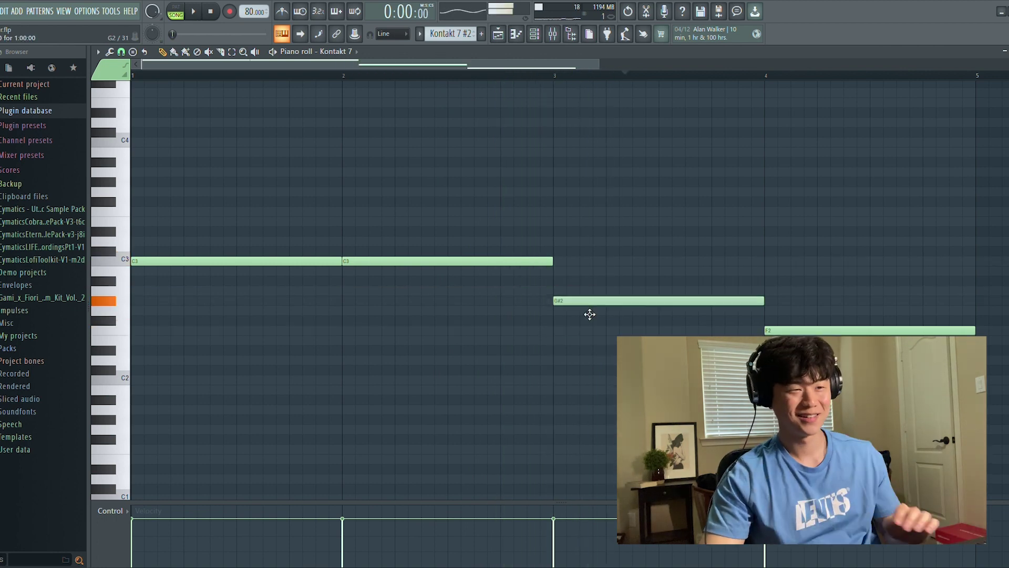
# Step: Raise the copied pattern's last note to G#2, play the song, and add another copy at bar 5 on Track 5
pyautogui.moveTo(856, 331); pyautogui.dragTo(856, 281)
pyautogui.press('space')
pyautogui.press('F5')
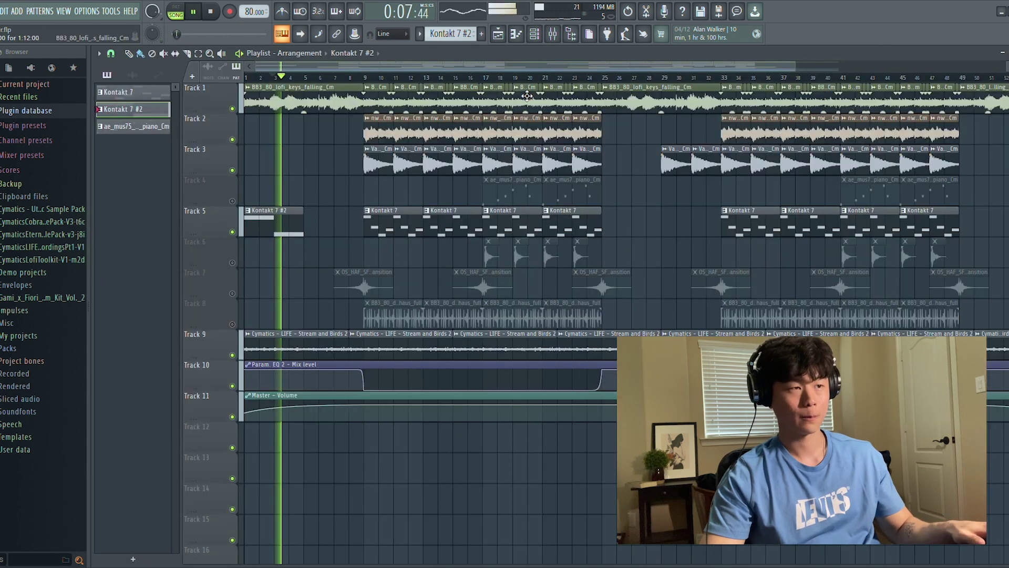
pyautogui.click(334, 233)
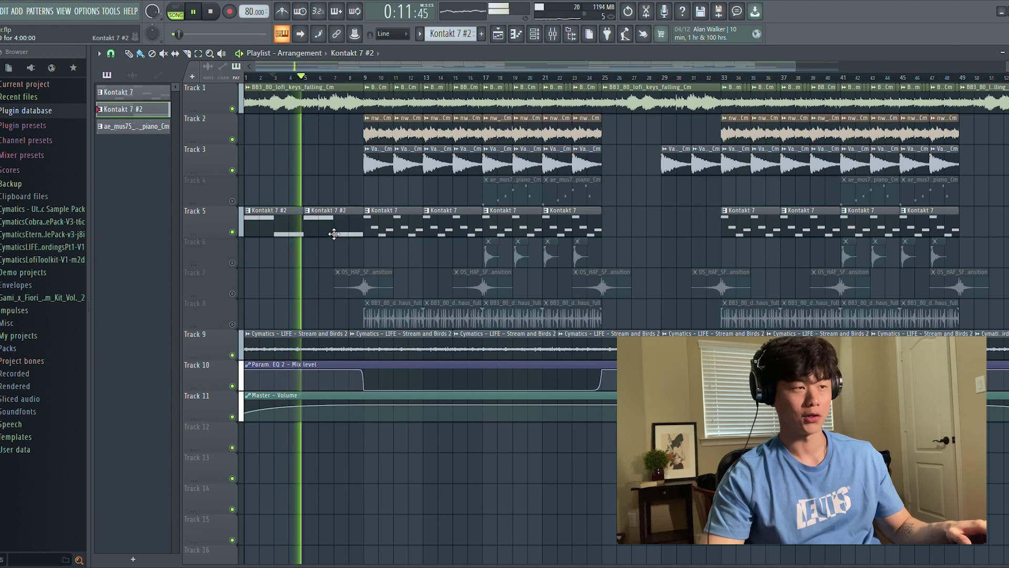
# Step: Examine the original Kontakt 7 pattern's bass notes while the song plays, and end playback back in the playlist
pyautogui.doubleClick(394, 224)
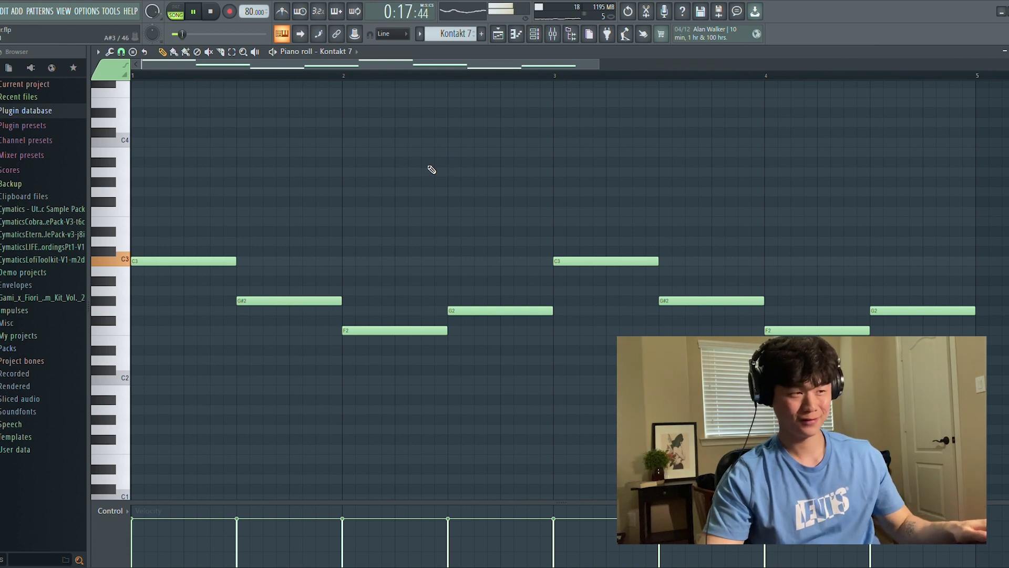
pyautogui.press('F5')
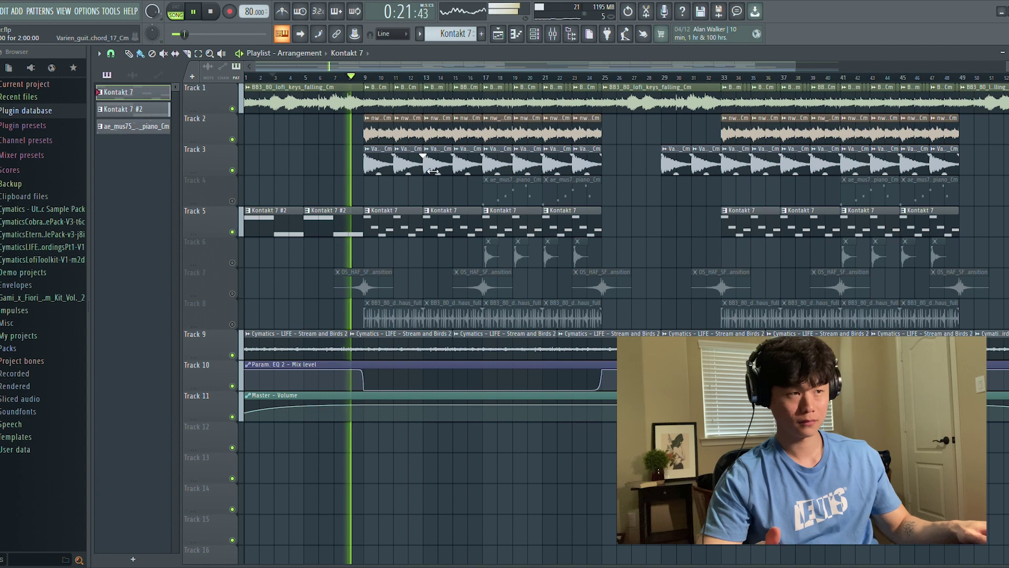
pyautogui.press('space')
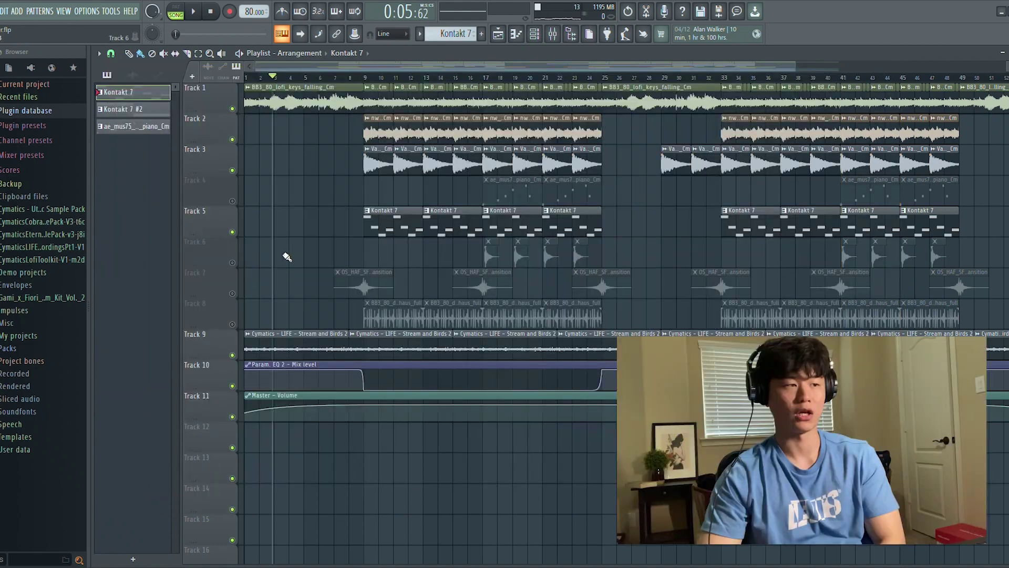
# Step: Unmute Tracks 6 and 4 and play the arrangement from bar 17
pyautogui.click(232, 263)
pyautogui.click(232, 202)
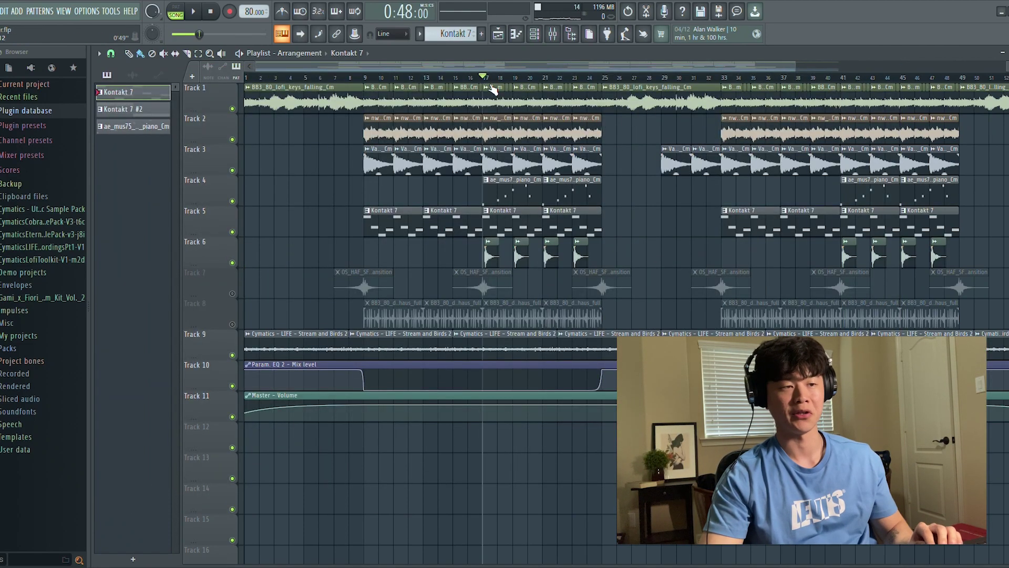
pyautogui.press('space')
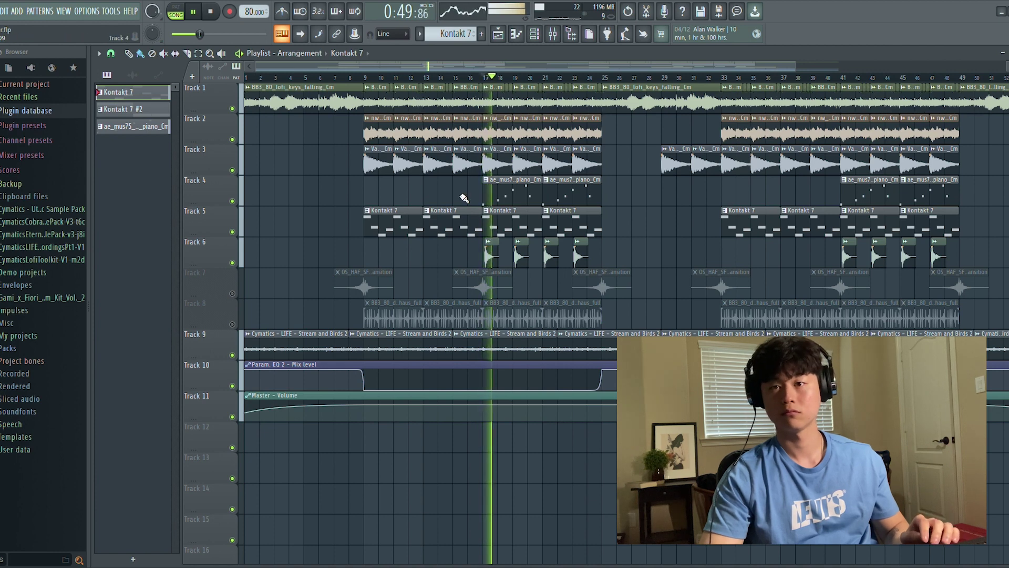
# Step: Stop playback and inspect the STCR2_ML_Synth_One_Shot_Sheldrop_C sample used on Track 6
pyautogui.doubleClick(494, 261)
pyautogui.press('space')
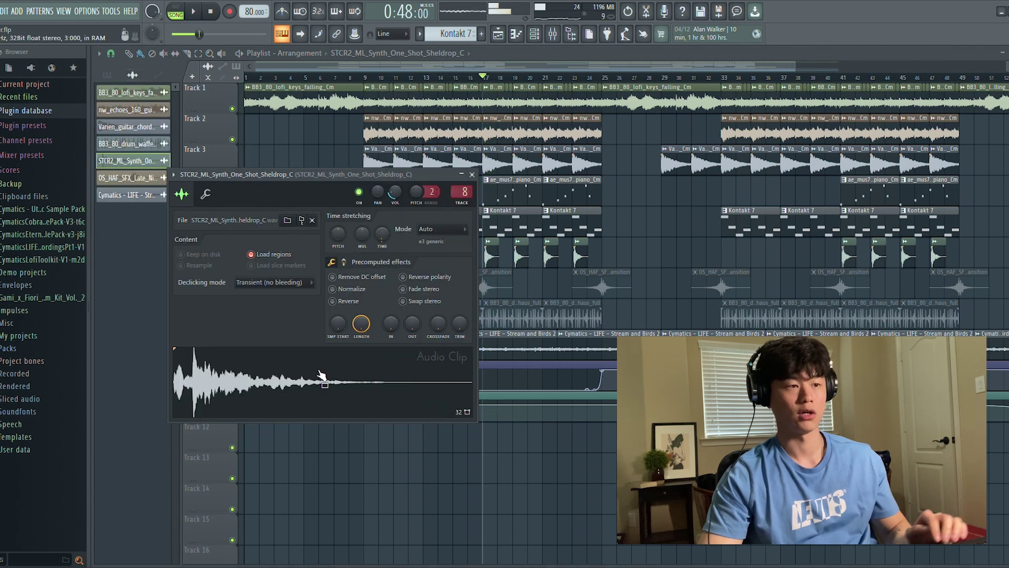
pyautogui.press('Escape')
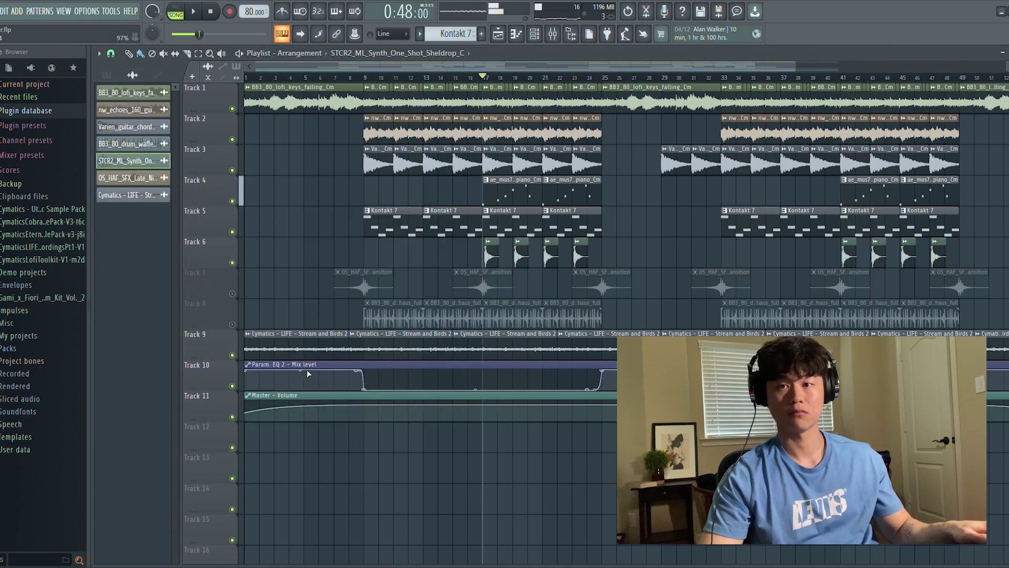
# Step: Select the ae_mus75_londonfog_piano_Cm pattern on Track 4 and inspect its sampler channel's sound
pyautogui.click(519, 202)
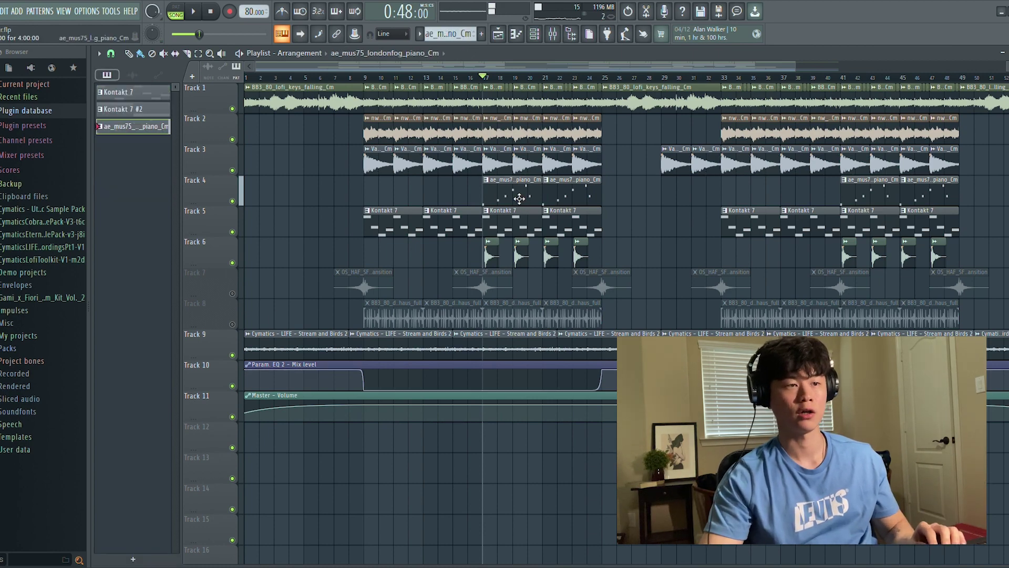
pyautogui.click(516, 34)
pyautogui.click(516, 34)
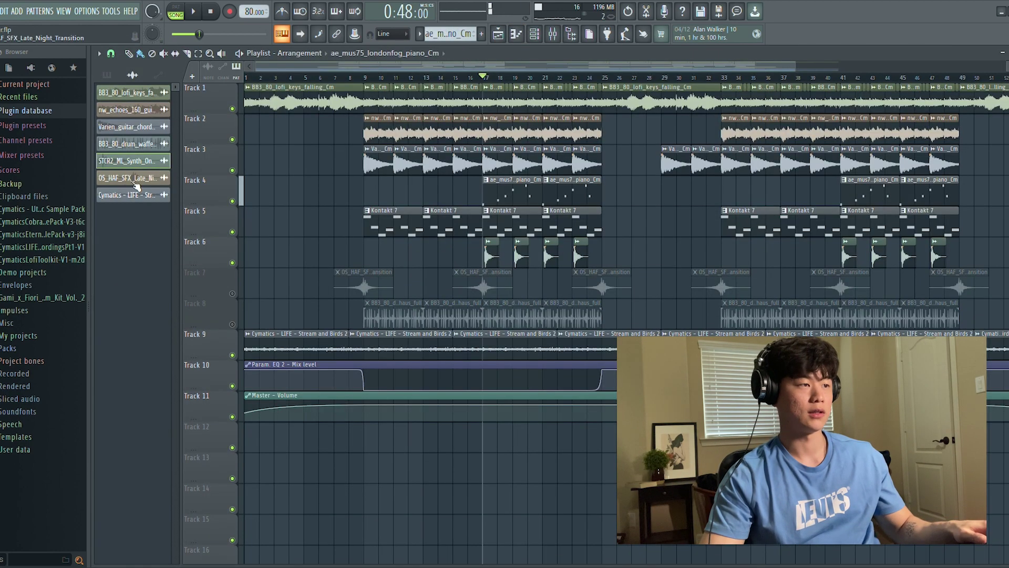
pyautogui.click(534, 35)
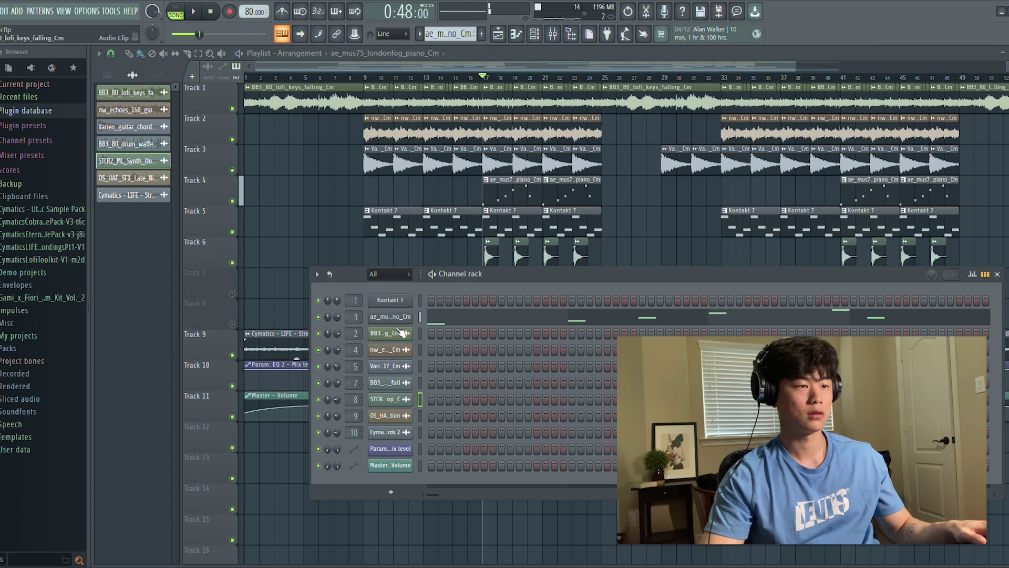
pyautogui.click(392, 318)
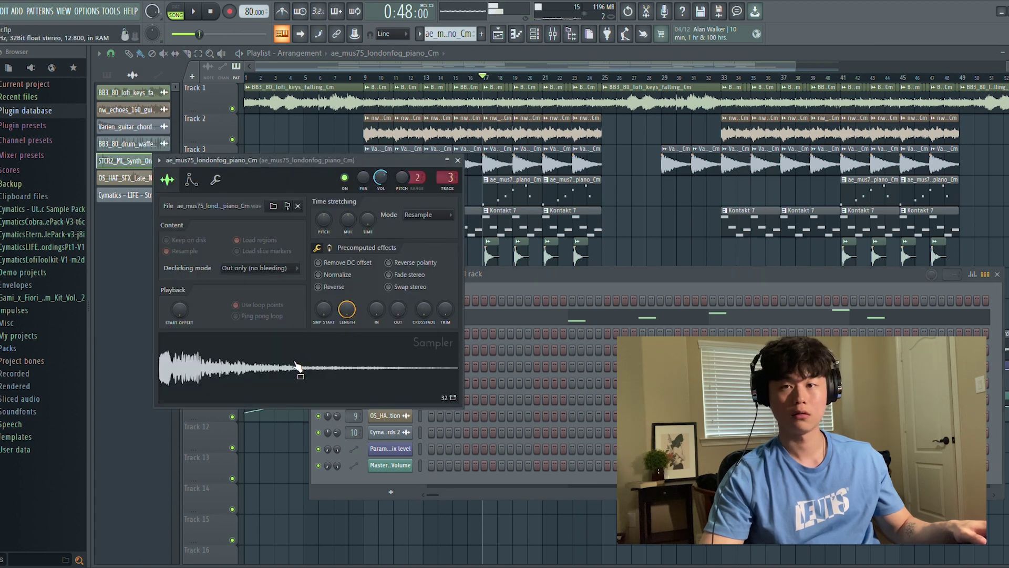
pyautogui.press('Escape')
pyautogui.press('Escape')
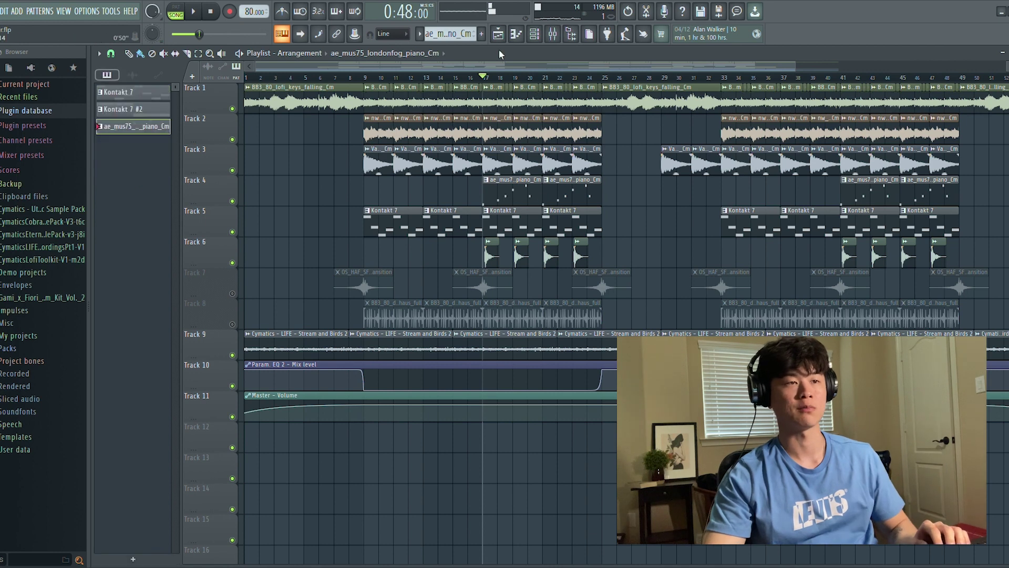
# Step: Examine the londonfog piano pattern's notes in the piano roll while playing the pattern on its own
pyautogui.click(516, 35)
pyautogui.scroll(5, 362, 210)
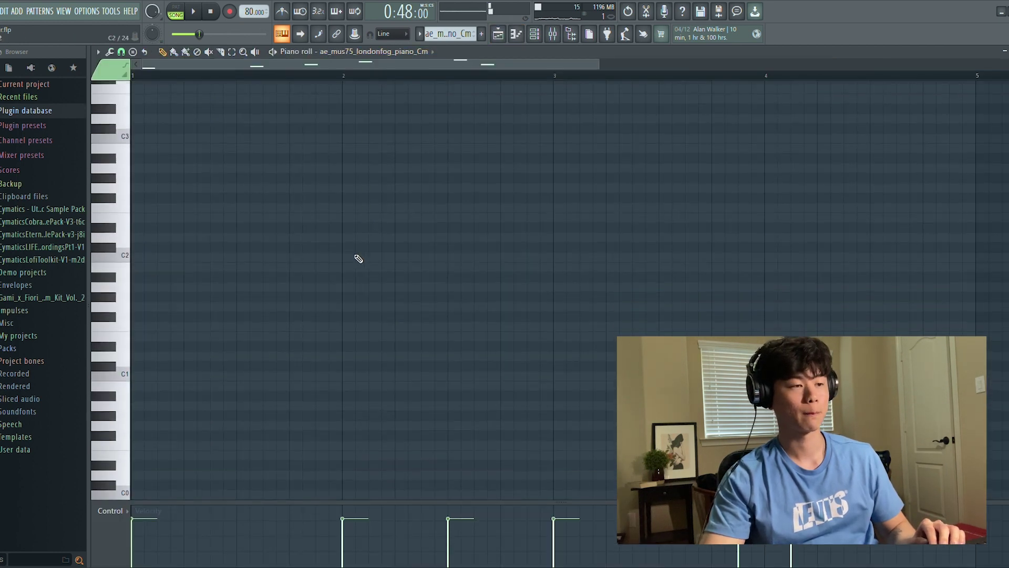
pyautogui.click(190, 12)
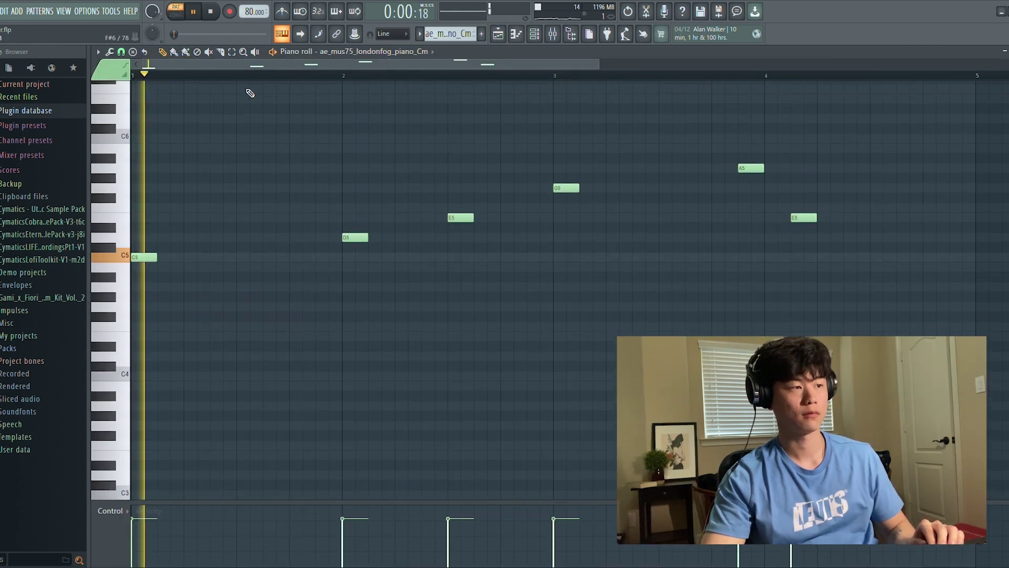
pyautogui.scroll(2, 594, 210)
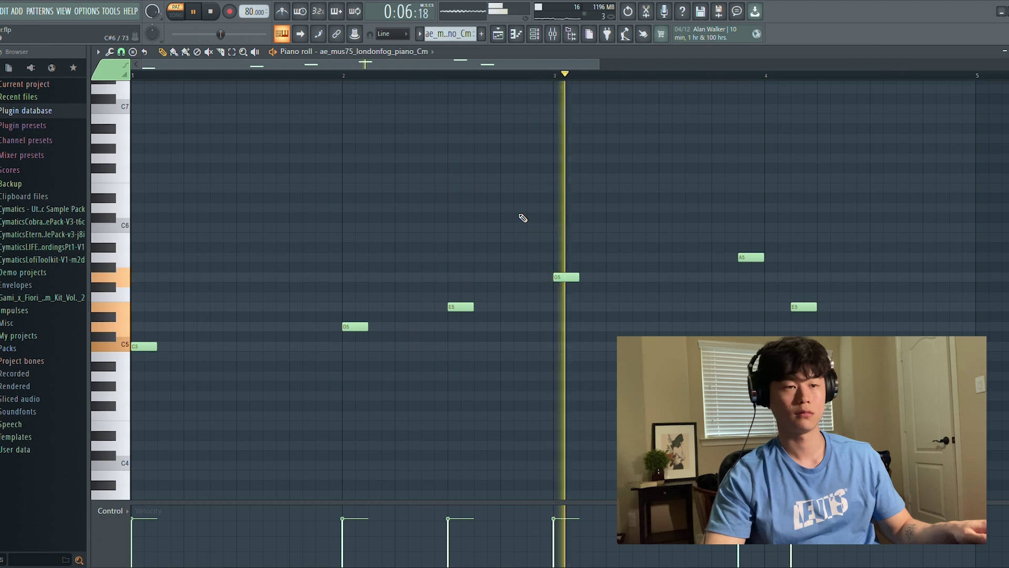
pyautogui.press('F5')
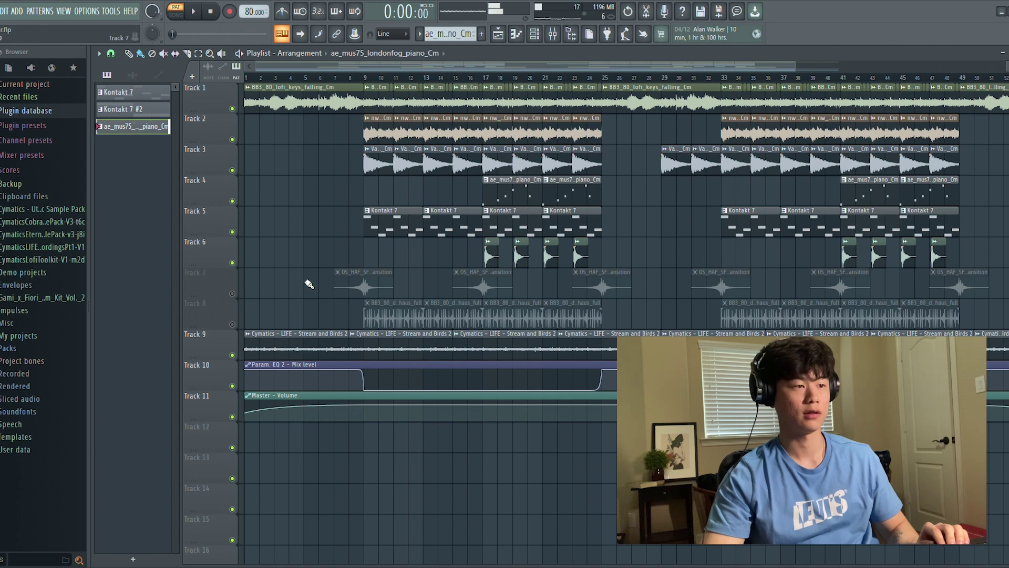
# Step: Unmute the drum loop on Track 8 and the transition effects on Track 7, and play the song leading into bar 17
pyautogui.click(232, 325)
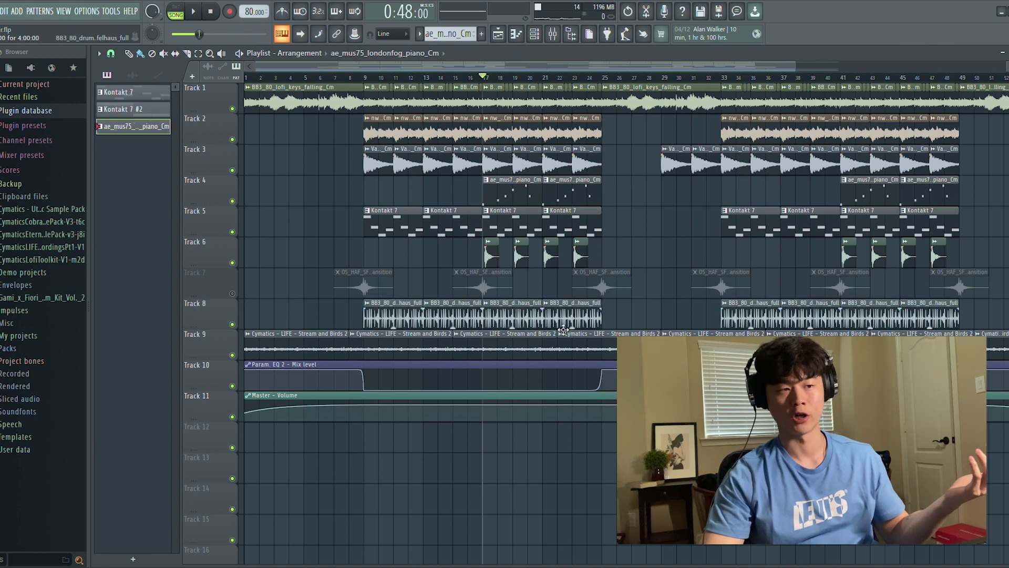
pyautogui.click(232, 294)
pyautogui.press('space')
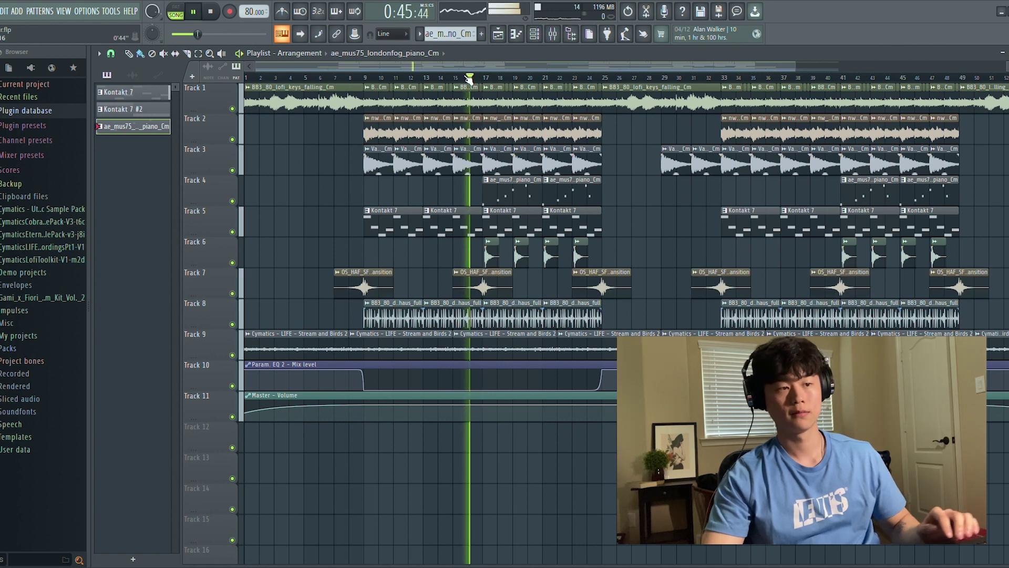